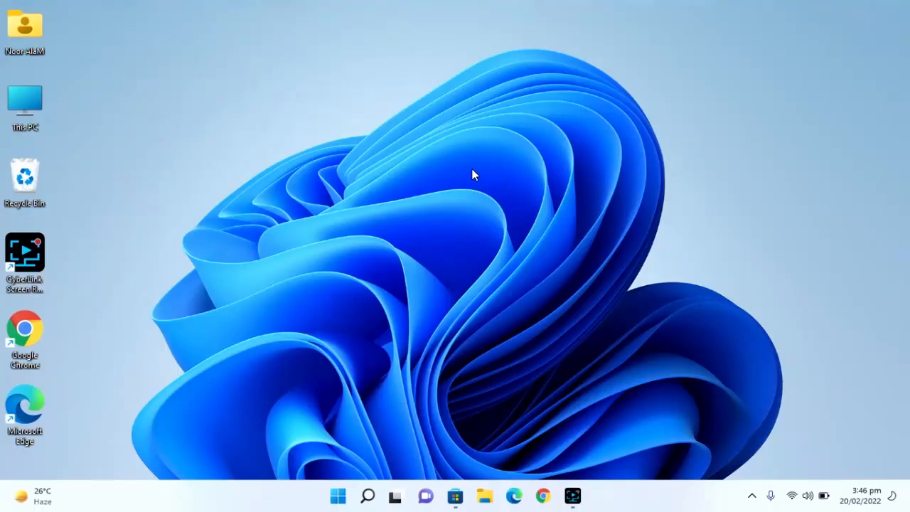
# Step: Bring up the Start menu from the desktop taskbar
pyautogui.click(324, 187)
pyautogui.click(338, 496)
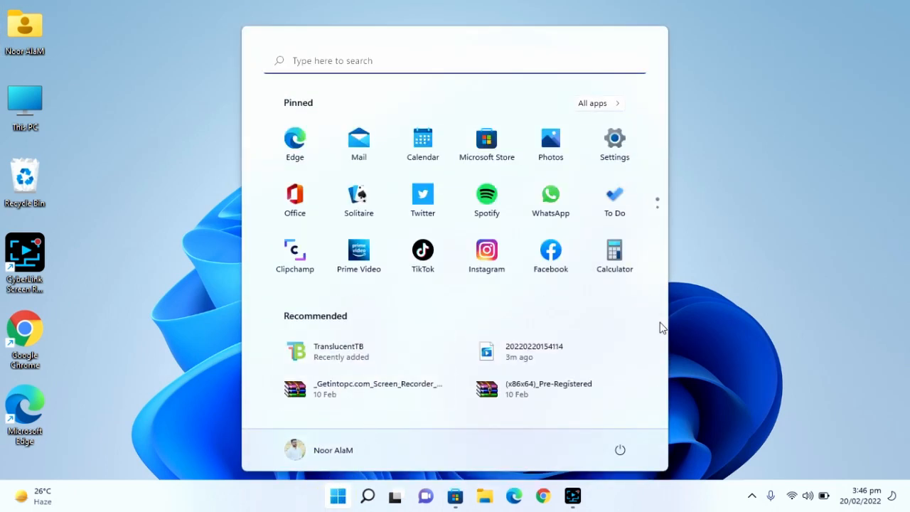
# Step: Launch Settings and go to Personalization > Colors
pyautogui.click(616, 148)
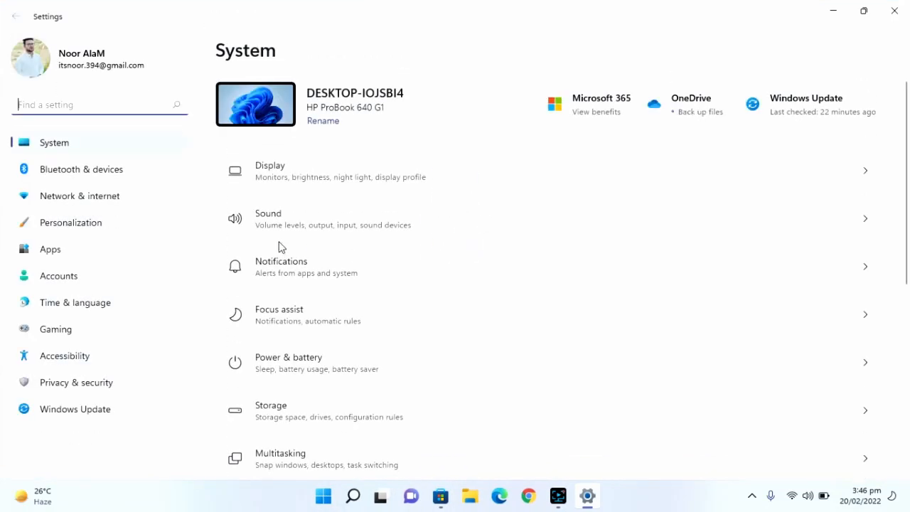
pyautogui.click(146, 222)
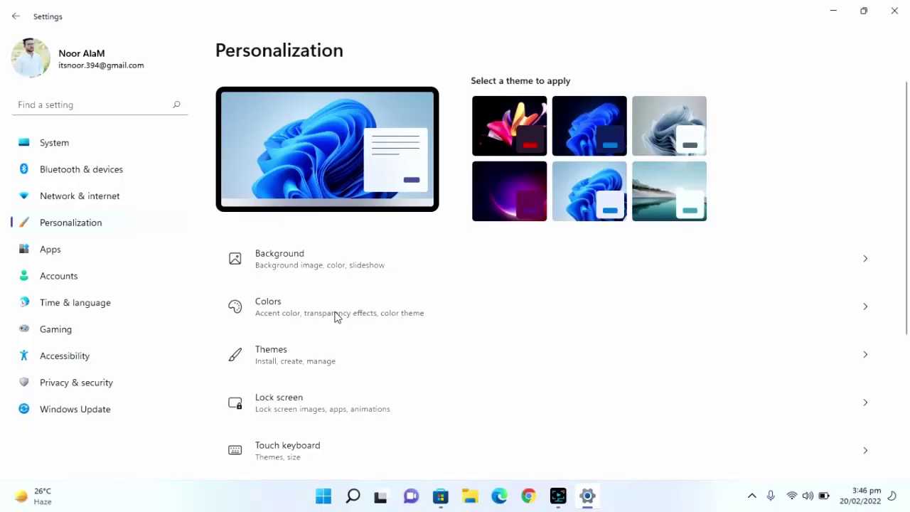
pyautogui.click(337, 316)
# Step: Toggle Transparency effects off, on, and off again, leaving it Off
pyautogui.click(865, 280)
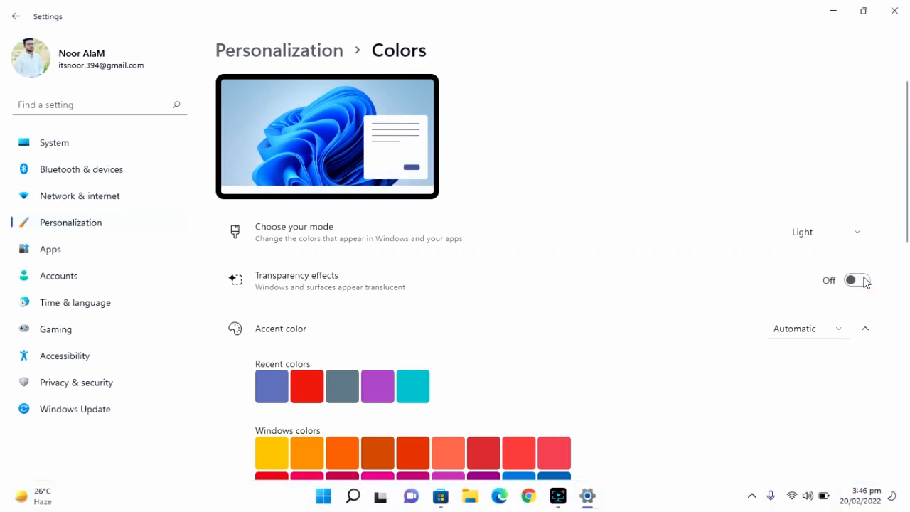
pyautogui.click(855, 280)
pyautogui.click(854, 284)
# Step: Restore the Settings window and switch Transparency effects back On
pyautogui.click(863, 11)
pyautogui.click(700, 345)
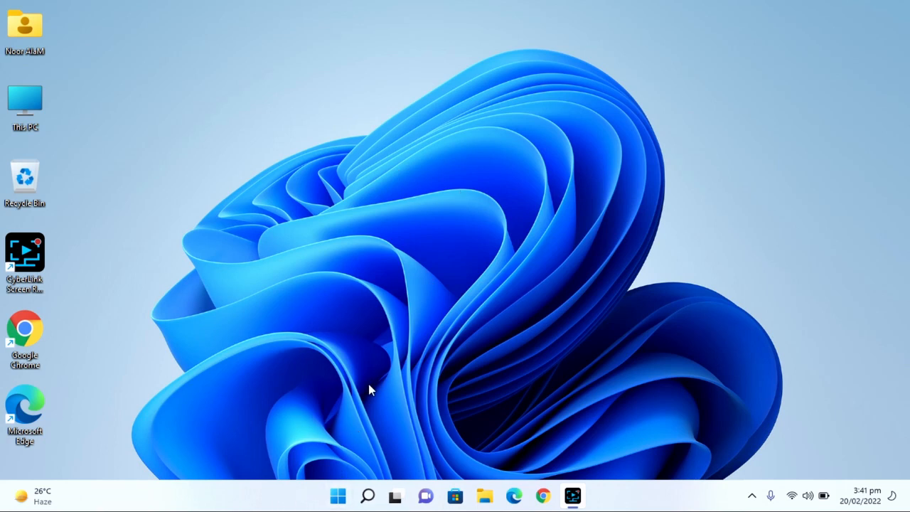
# Step: Launch Microsoft Store from the taskbar and search for 'tran'
pyautogui.click(455, 495)
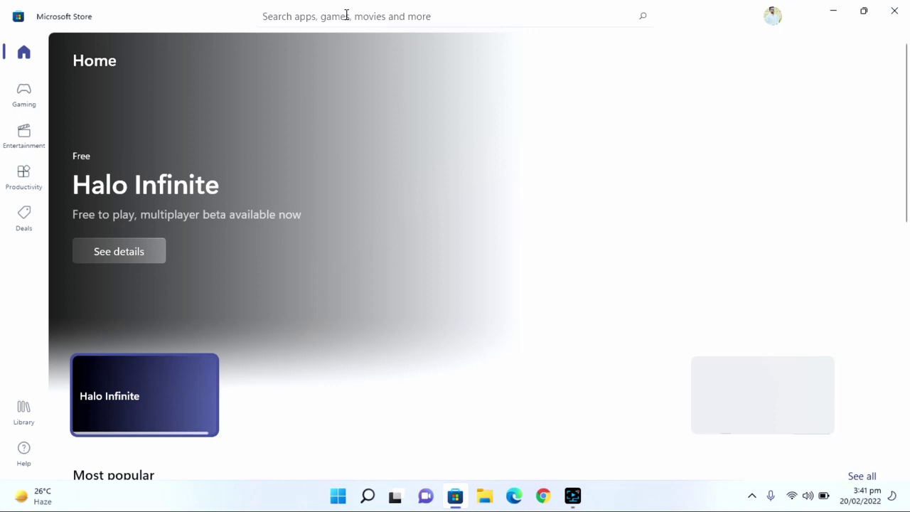
pyautogui.click(346, 16)
pyautogui.write('tran')
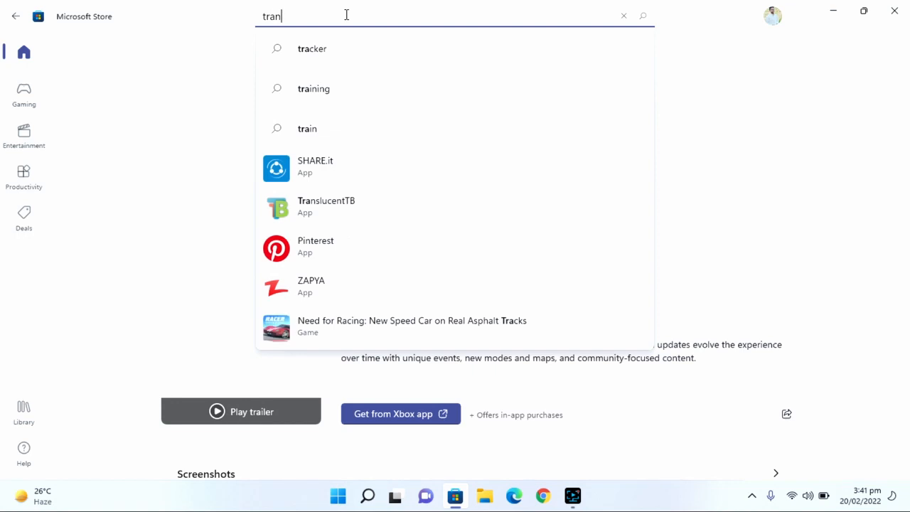